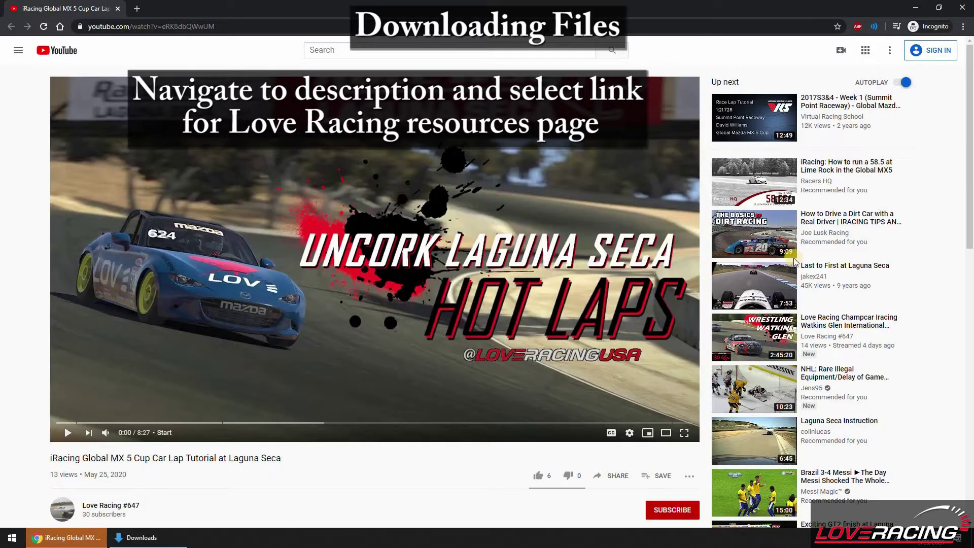
# Expand the YouTube video description and follow the loveracing.org/resources link into a new tab.
pyautogui.moveTo(969, 143); pyautogui.dragTo(956, 205)
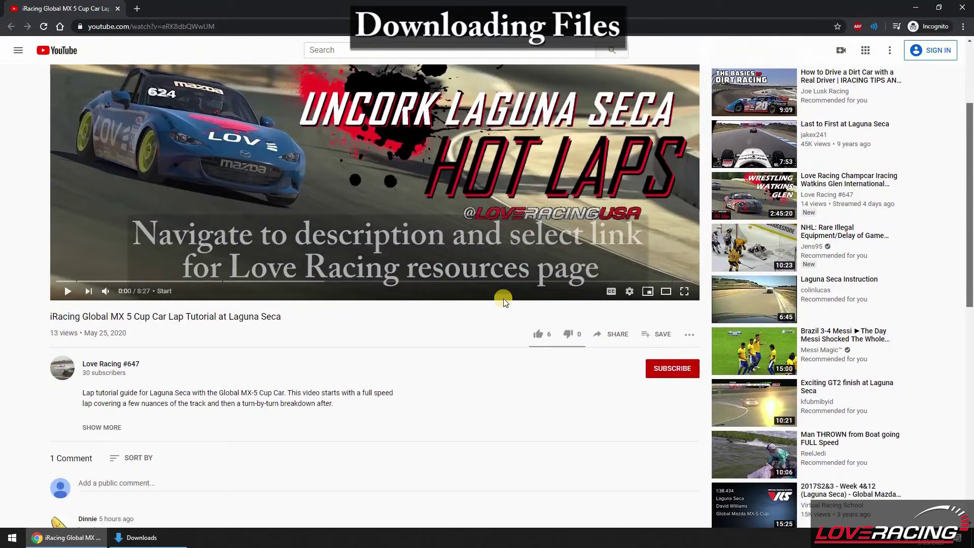
pyautogui.click(112, 428)
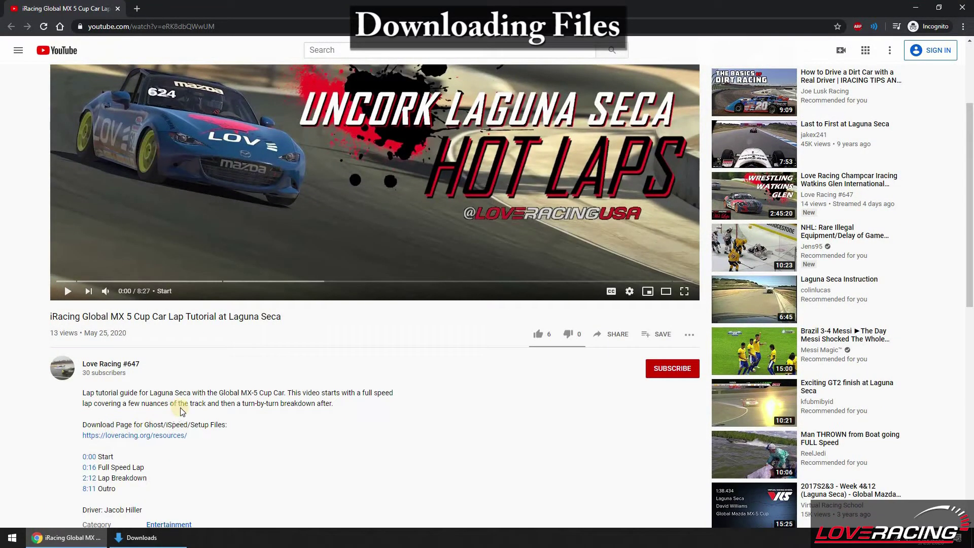
pyautogui.click(138, 436)
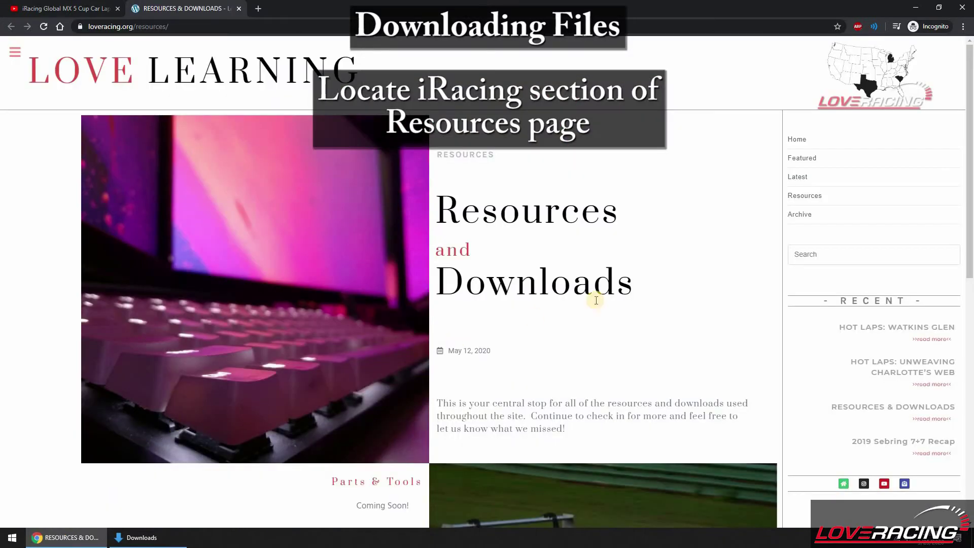
# Follow the 'Hot Laps: Laguna Seca – MX5-ND (Setup / iSpeed / Ghost)' link to its Google Drive folder.
pyautogui.moveTo(968, 138); pyautogui.dragTo(963, 270)
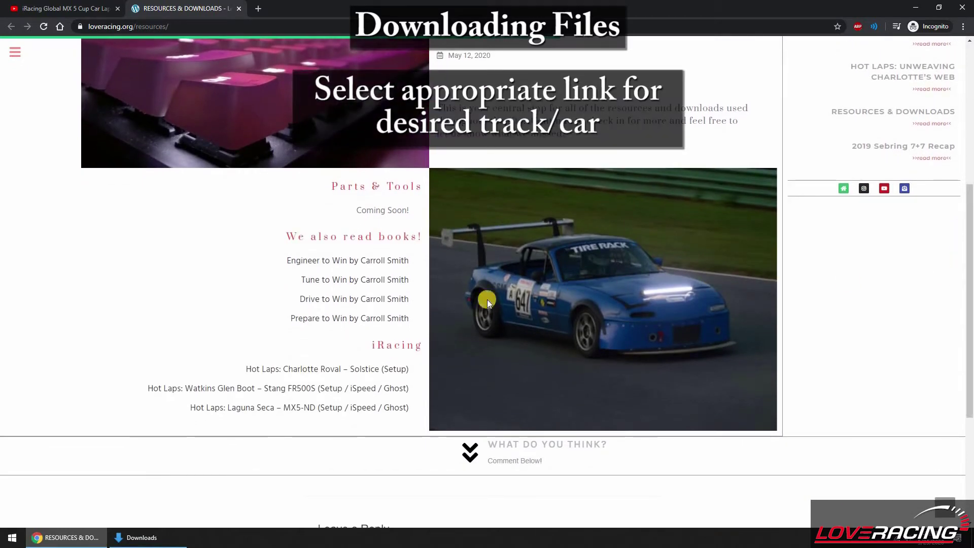
pyautogui.click(272, 411)
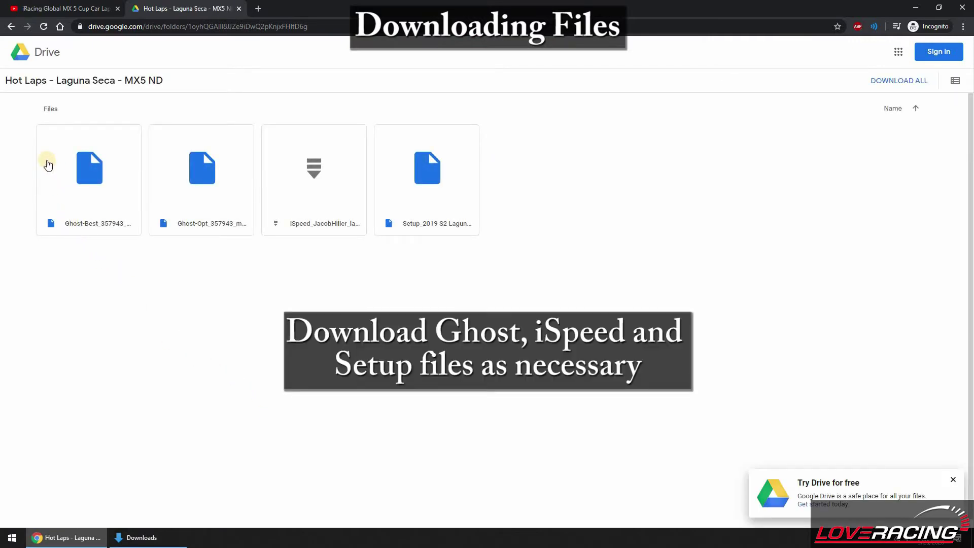
# Download the Ghost-Best, Ghost-Opt, iSpeed and Laguna Seca setup files, then view Downloads in File Explorer.
pyautogui.click(46, 135)
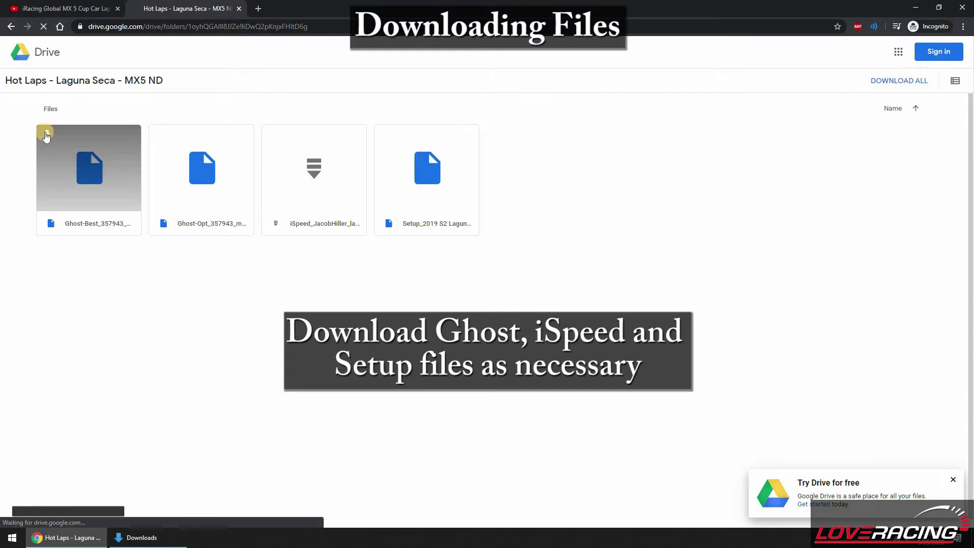
pyautogui.click(160, 134)
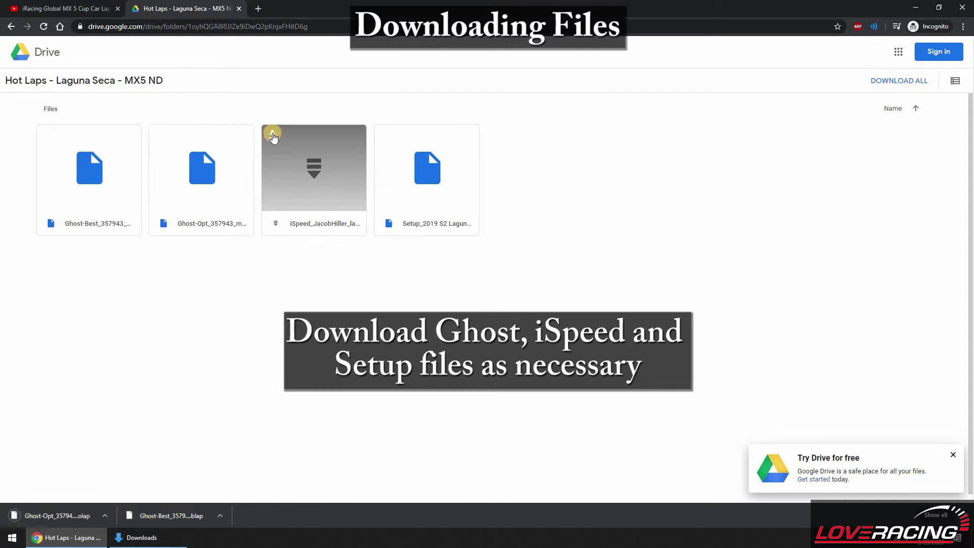
pyautogui.click(272, 134)
pyautogui.click(384, 135)
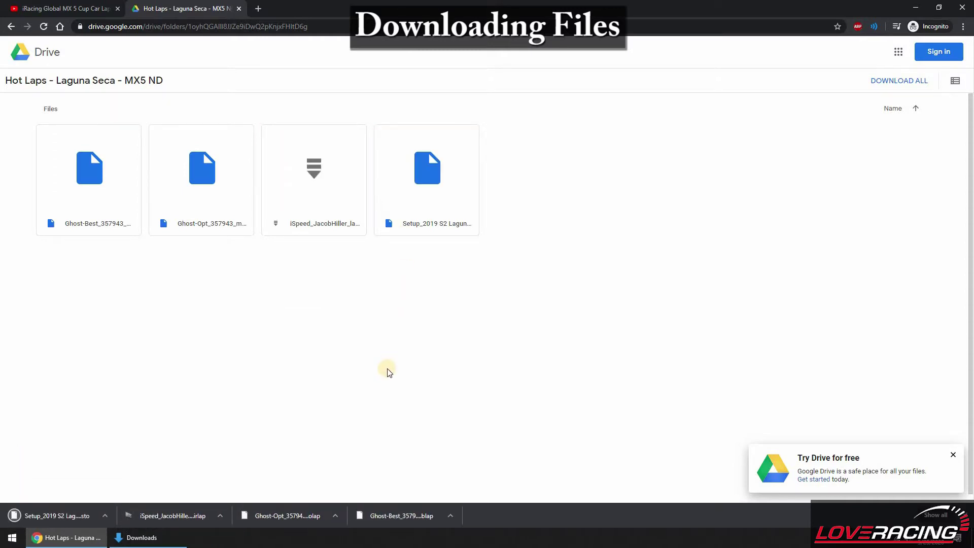
pyautogui.click(136, 537)
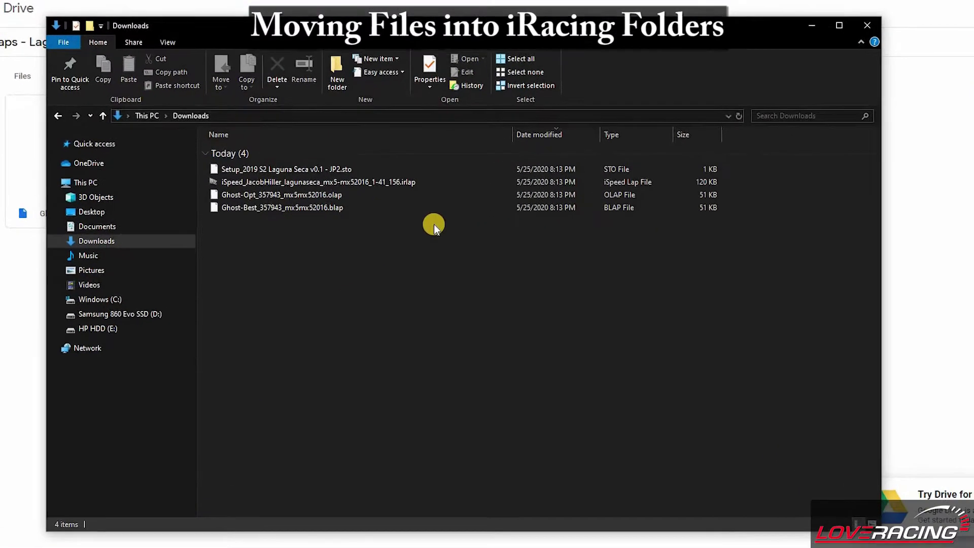
# Select the .olap and .blap ghost lap files in Downloads and cut them.
pyautogui.moveTo(397, 199); pyautogui.dragTo(376, 187)
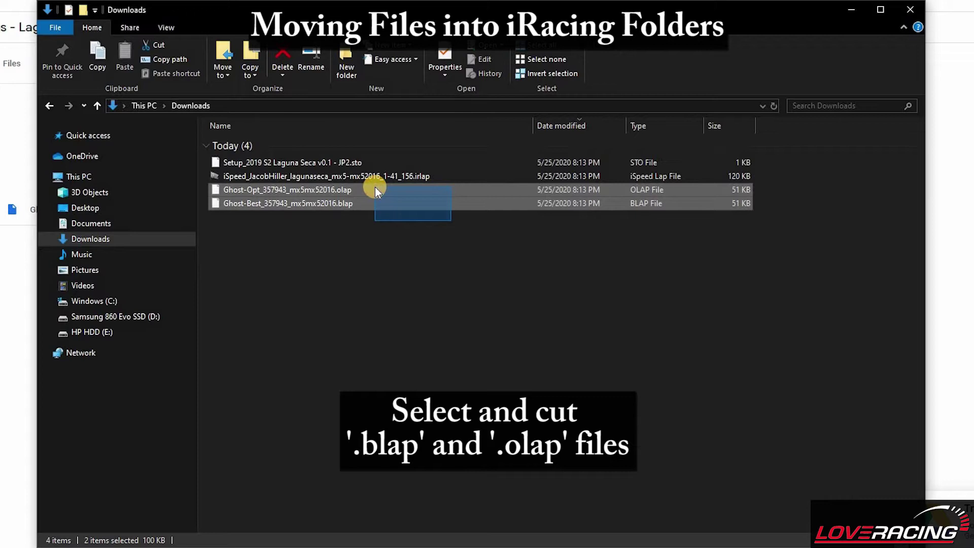
pyautogui.moveTo(375, 186); pyautogui.dragTo(375, 186)
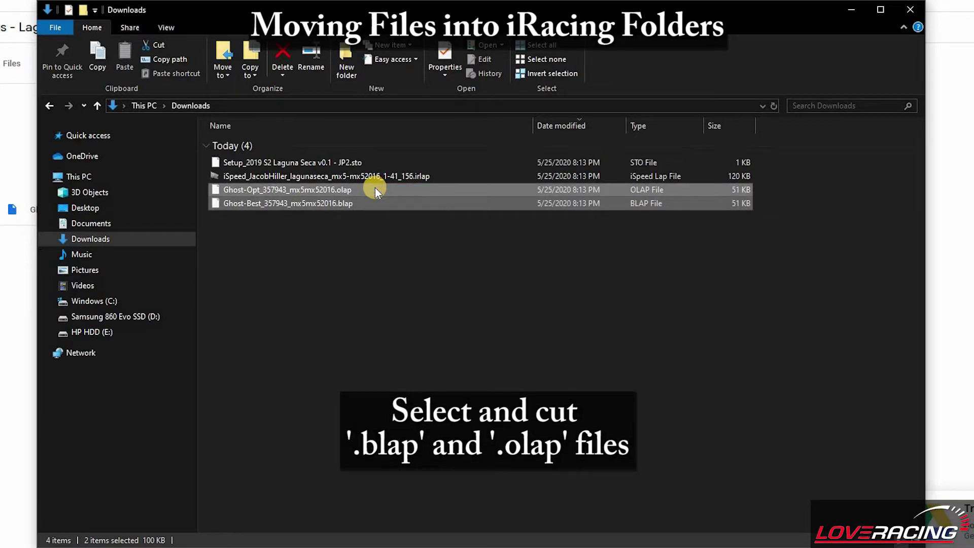
pyautogui.rightClick(376, 187)
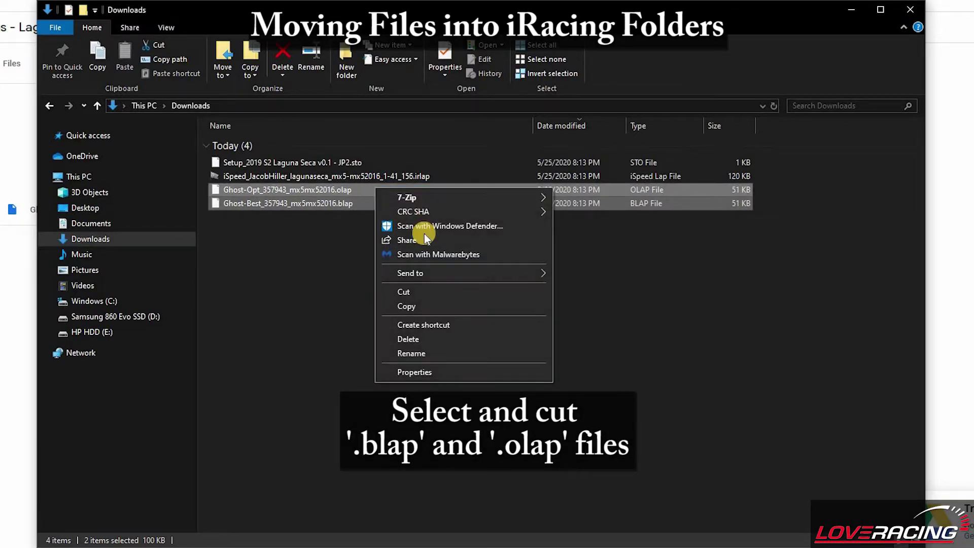
pyautogui.click(442, 291)
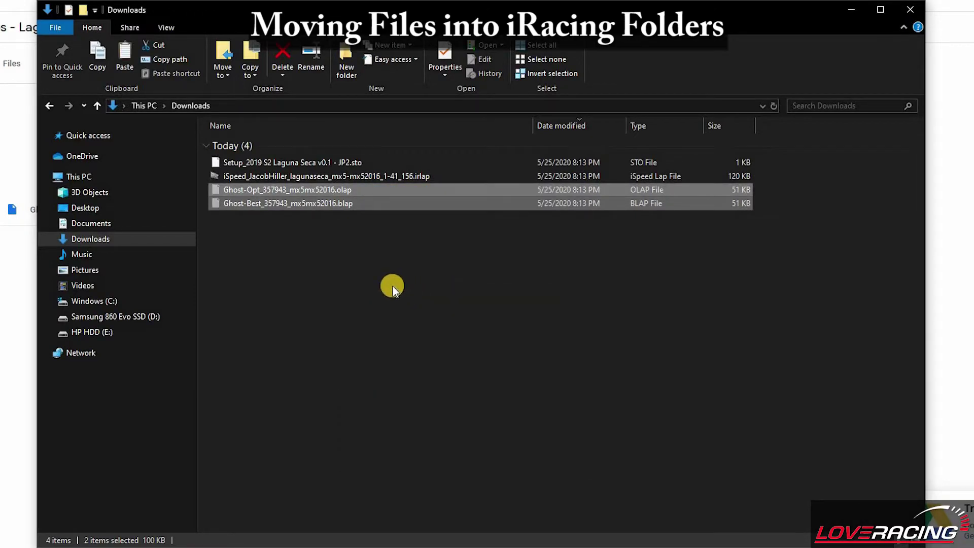
# Paste the ghost lap files into Documents\iRacing\lapfiles\lagunaseca, then go back to Downloads.
pyautogui.click(140, 223)
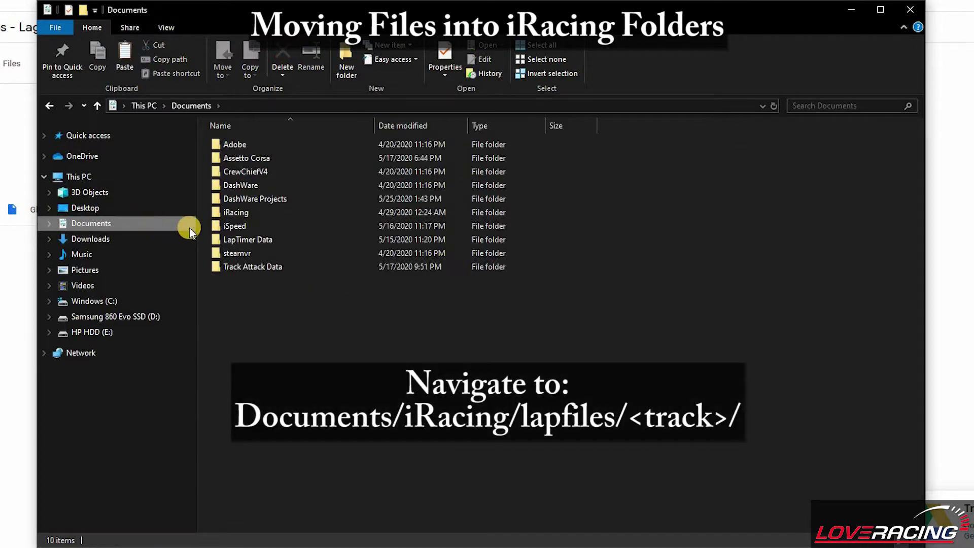
pyautogui.doubleClick(308, 214)
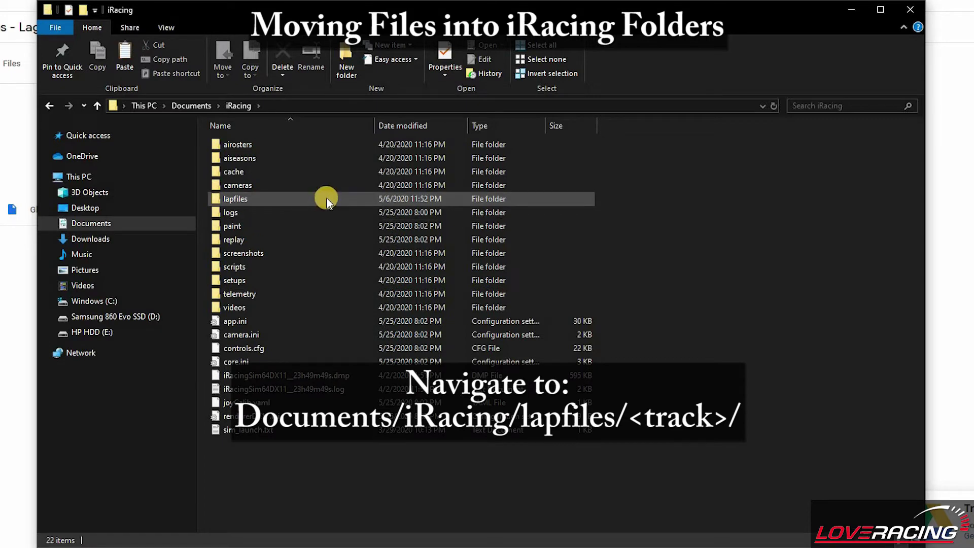
pyautogui.doubleClick(327, 198)
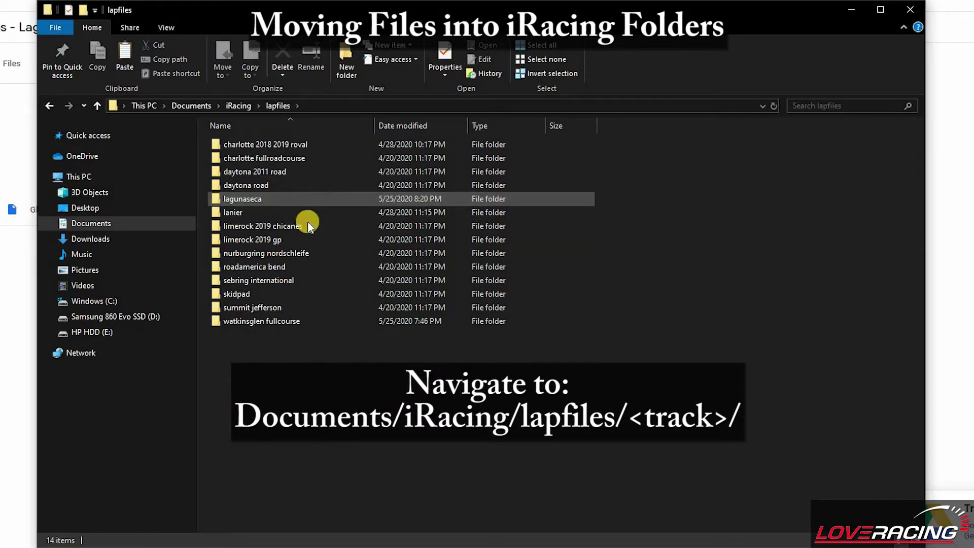
pyautogui.doubleClick(318, 200)
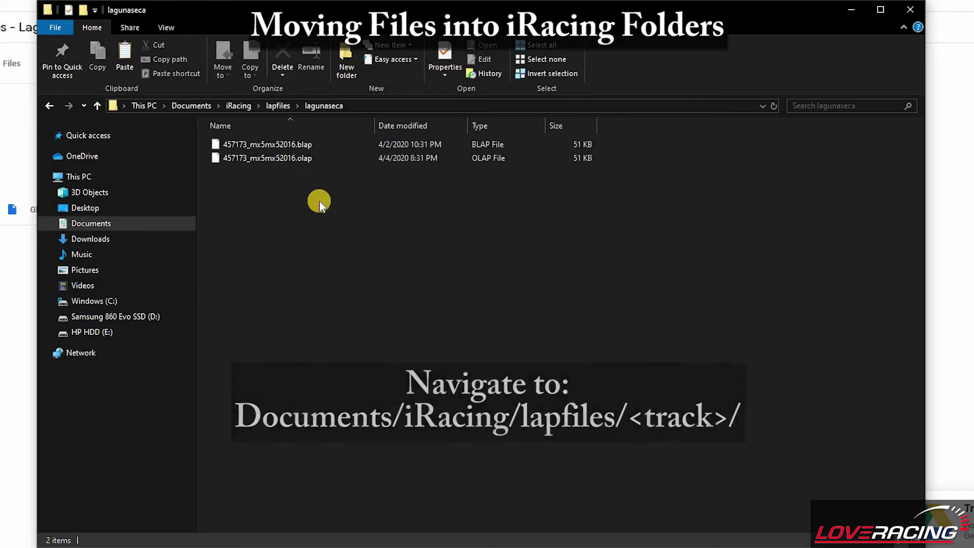
pyautogui.rightClick(269, 183)
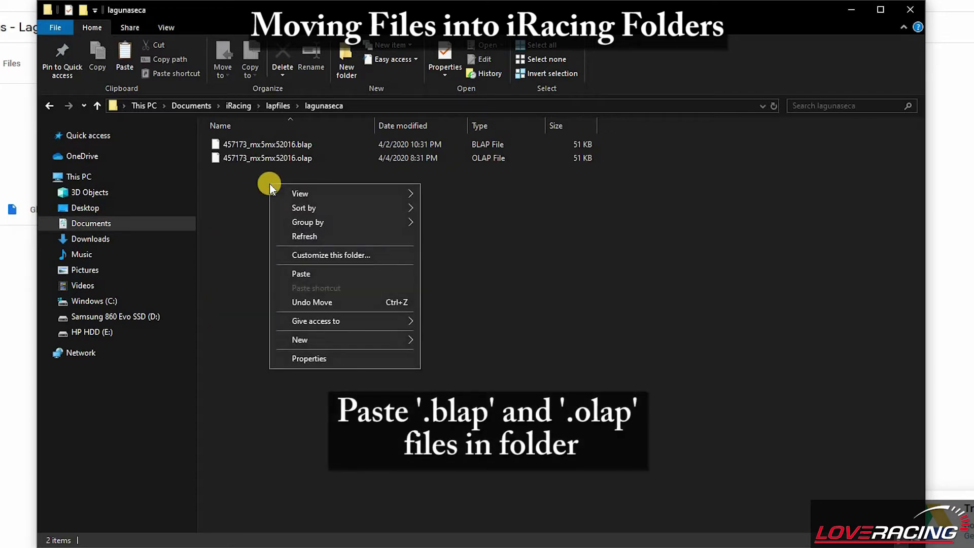
pyautogui.click(321, 273)
pyautogui.click(321, 272)
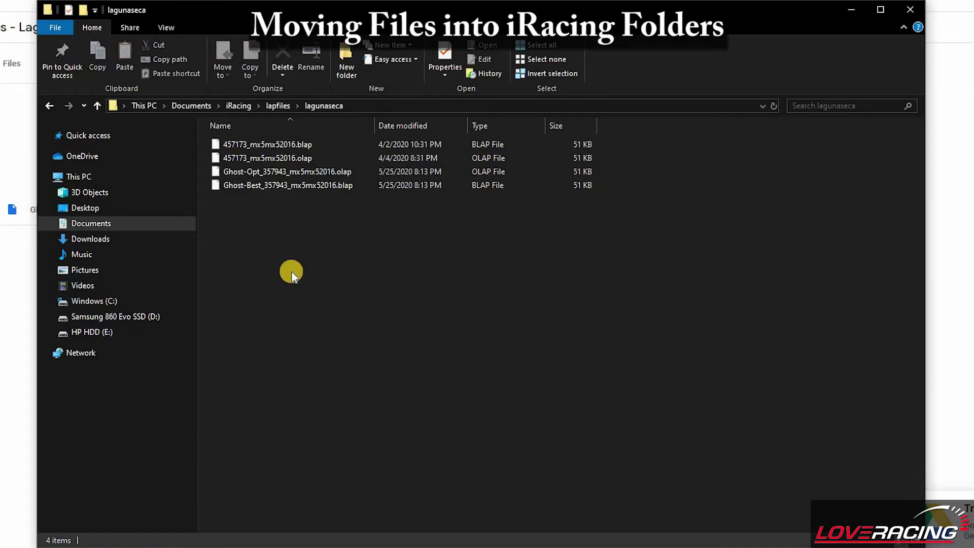
pyautogui.click(135, 241)
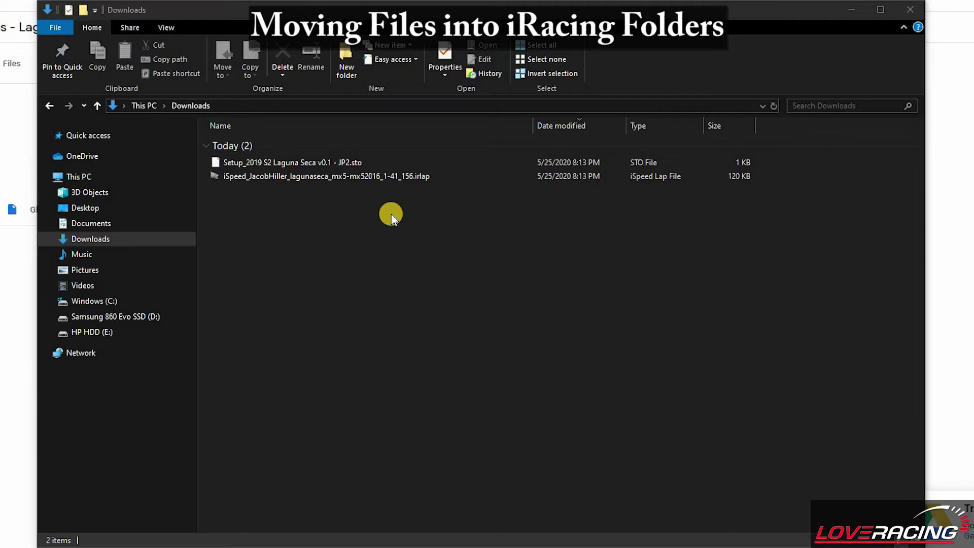
# Cut the Setup_2019 S2 Laguna Seca v0.1 - JP2.sto file from Downloads.
pyautogui.click(410, 160)
pyautogui.rightClick(411, 161)
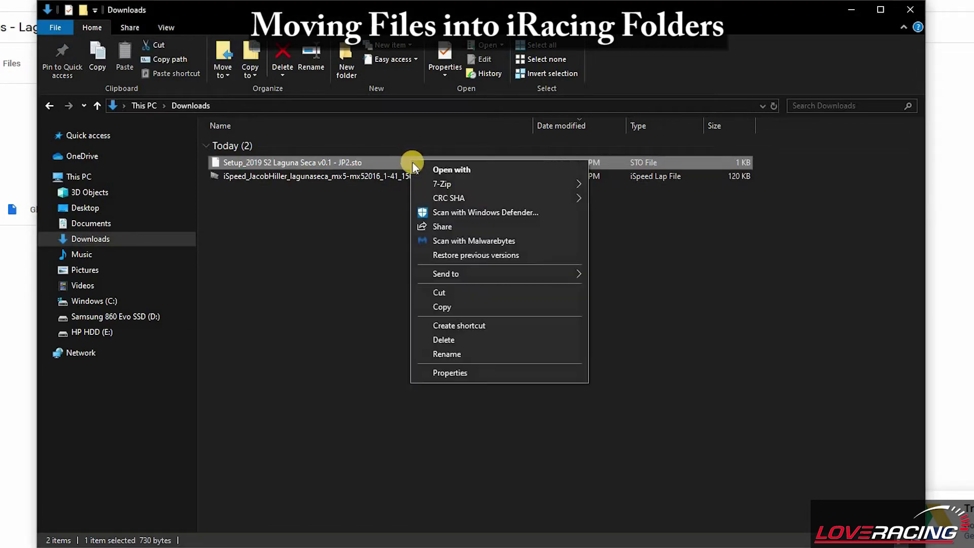
pyautogui.click(465, 292)
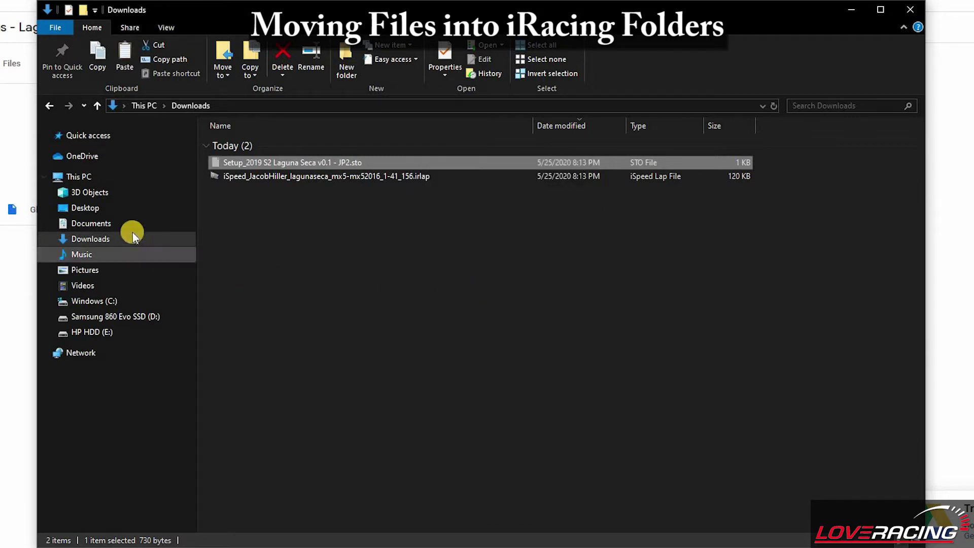
# Paste the setup file into Documents\iRacing\setups\mx5 mx52016, then go back to Downloads.
pyautogui.click(121, 224)
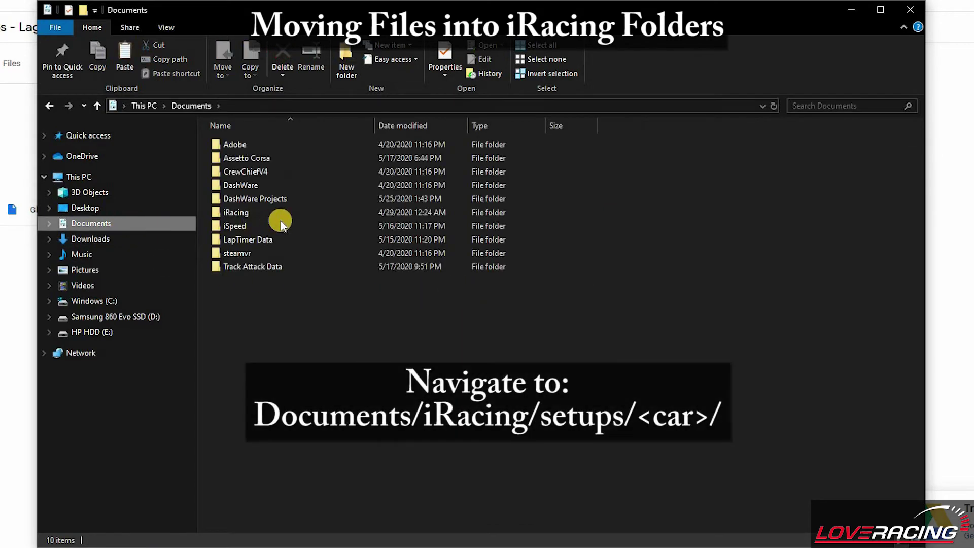
pyautogui.doubleClick(296, 213)
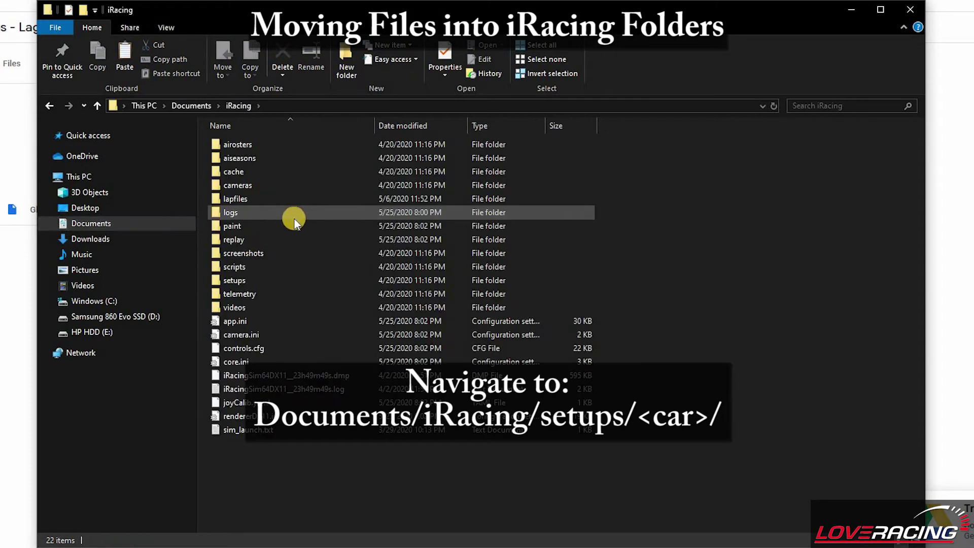
pyautogui.doubleClick(288, 281)
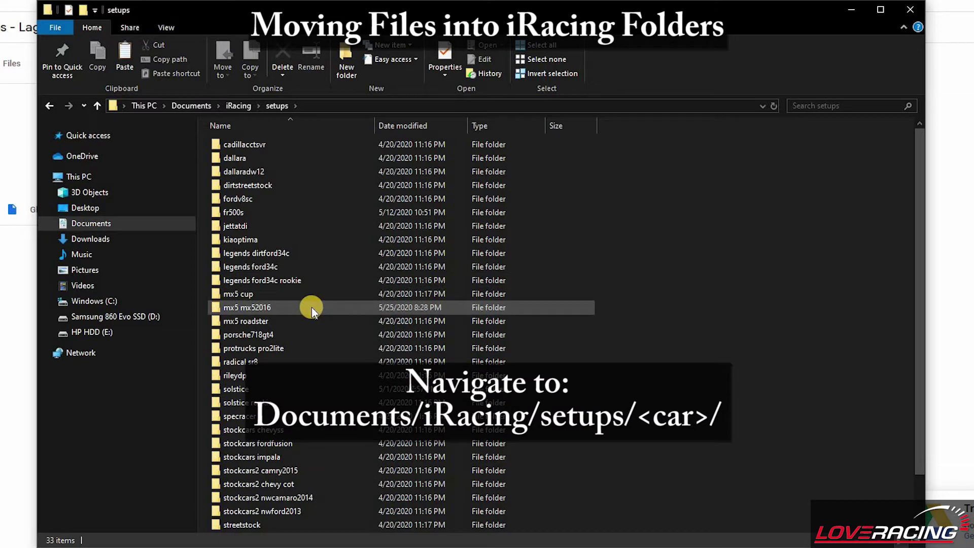
pyautogui.click(312, 307)
pyautogui.doubleClick(313, 307)
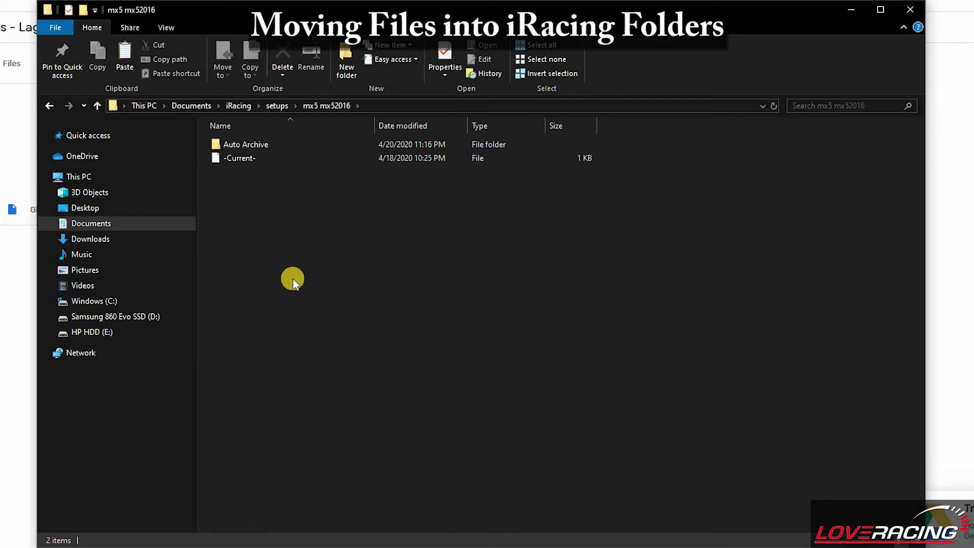
pyautogui.rightClick(254, 183)
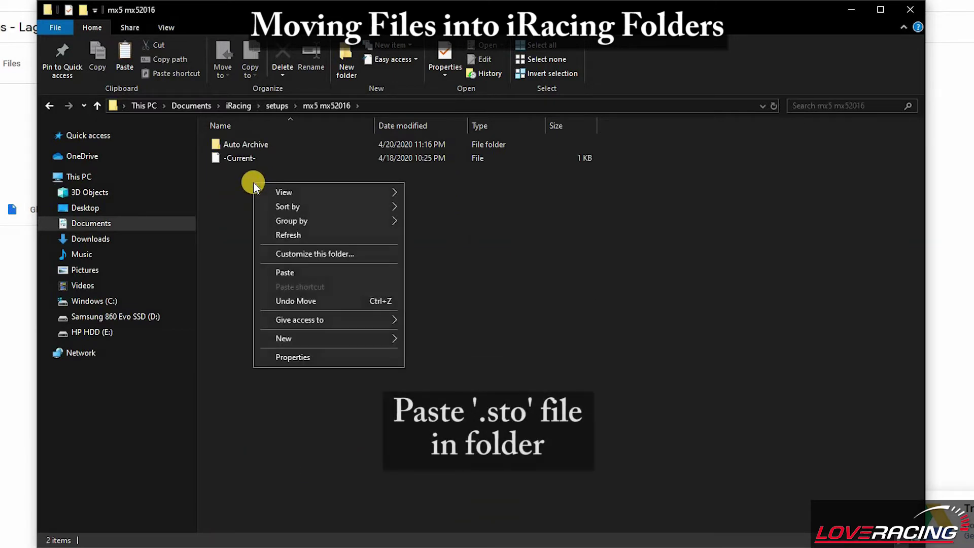
pyautogui.click(312, 271)
pyautogui.click(312, 271)
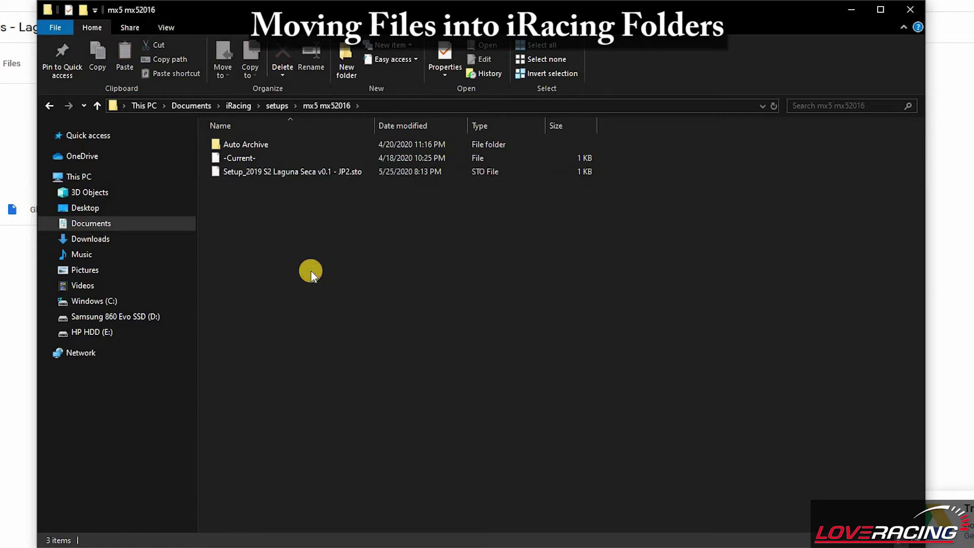
pyautogui.click(116, 239)
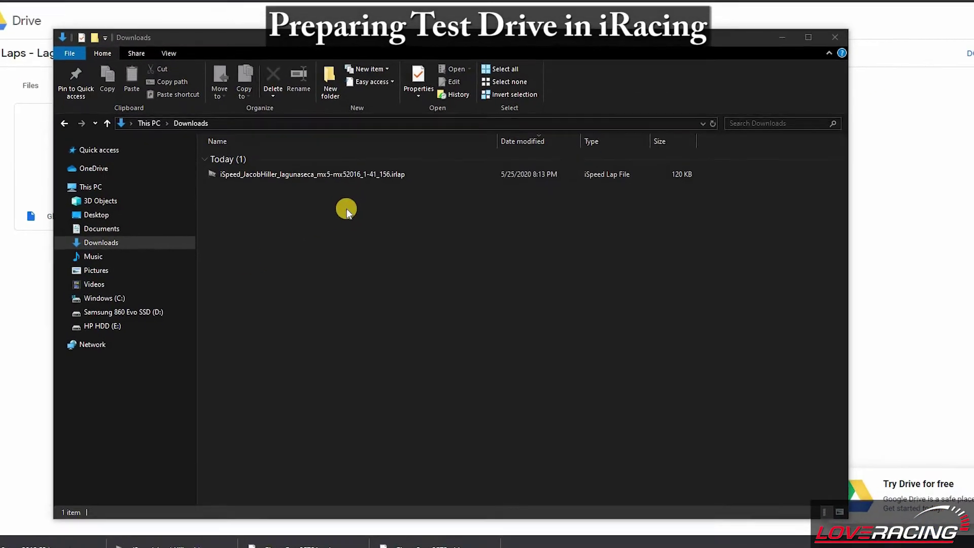
# Search the Start menu for 'iRacing' and launch iRacing Beta UI.
pyautogui.click(4, 546)
pyautogui.write('iRacing')
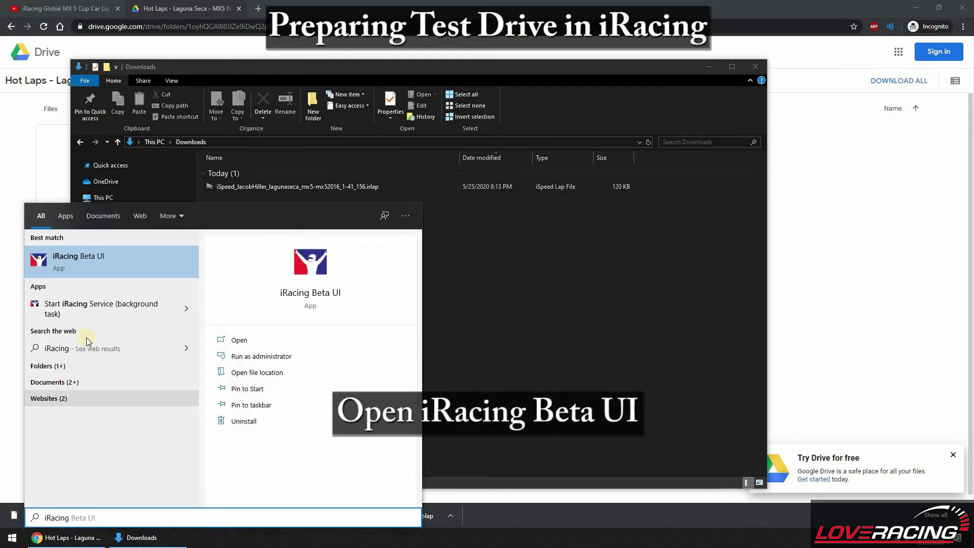
pyautogui.click(105, 265)
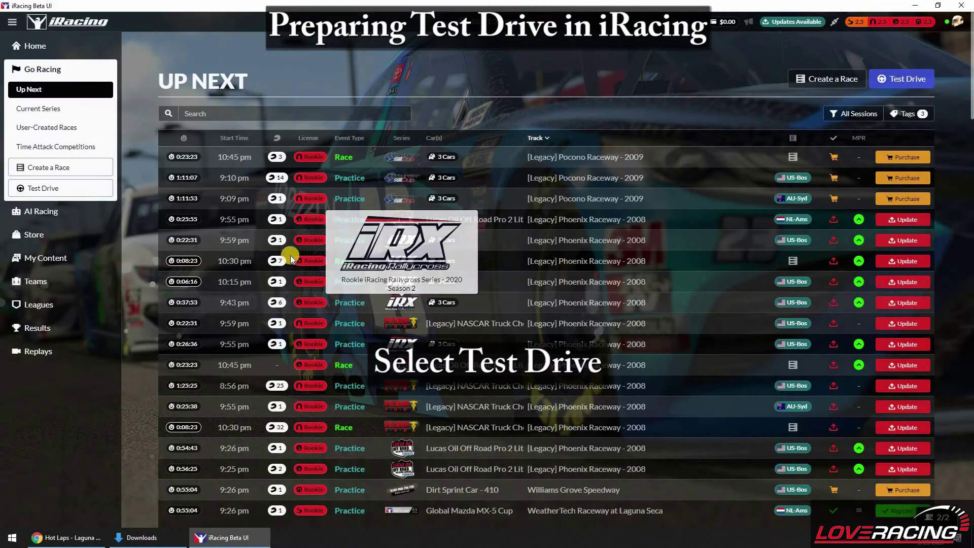
# Set up a Partly Cloudy test drive with the Global Mazda MX-5 Cup at Laguna Seca.
pyautogui.click(64, 191)
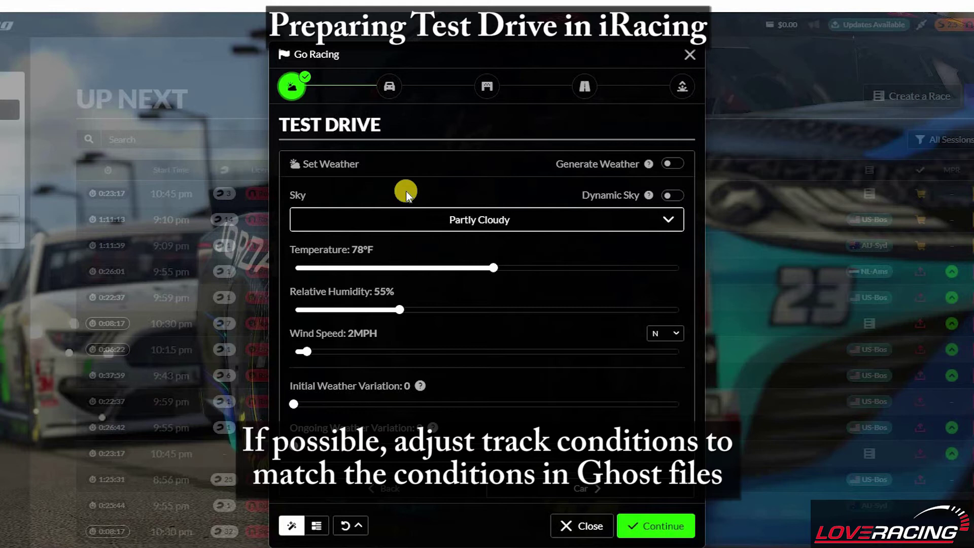
pyautogui.click(389, 87)
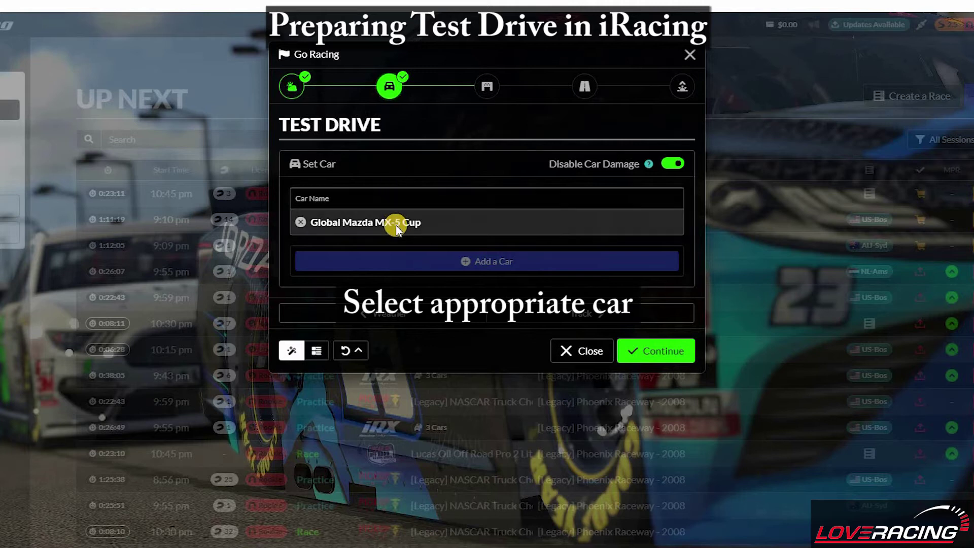
pyautogui.click(485, 82)
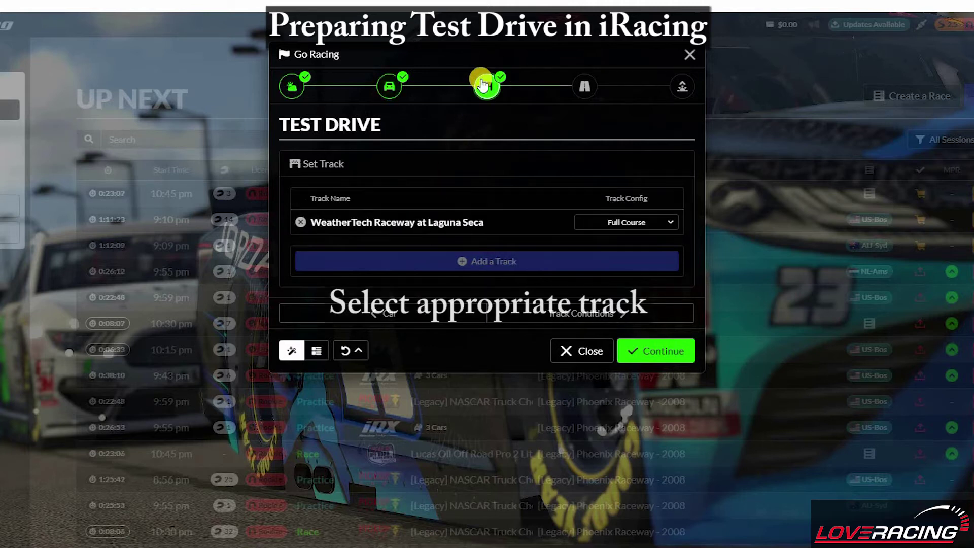
pyautogui.click(649, 355)
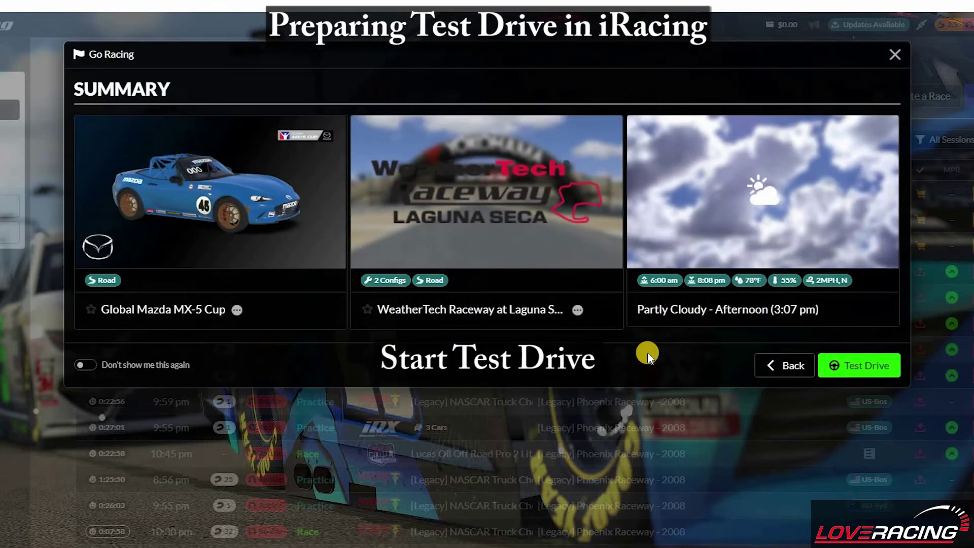
# Launch the test drive and load the Setup_2019 S2 Laguna Seca v0.1 - JP2 setup from My Setups.
pyautogui.click(856, 366)
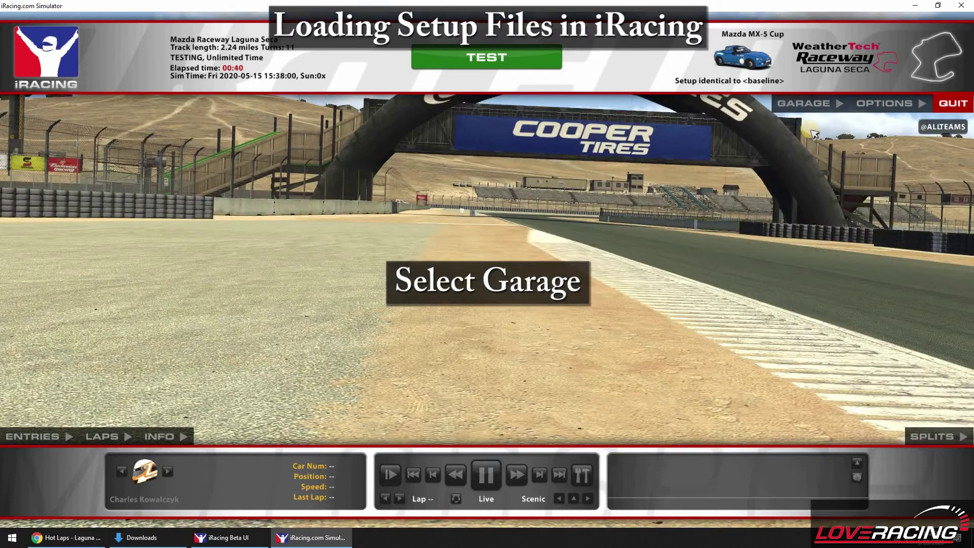
pyautogui.click(814, 104)
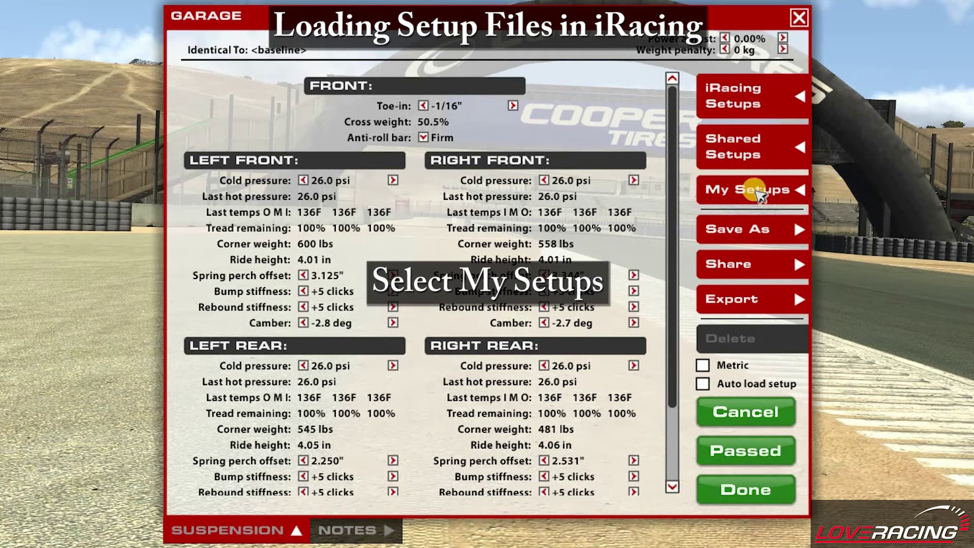
pyautogui.click(722, 190)
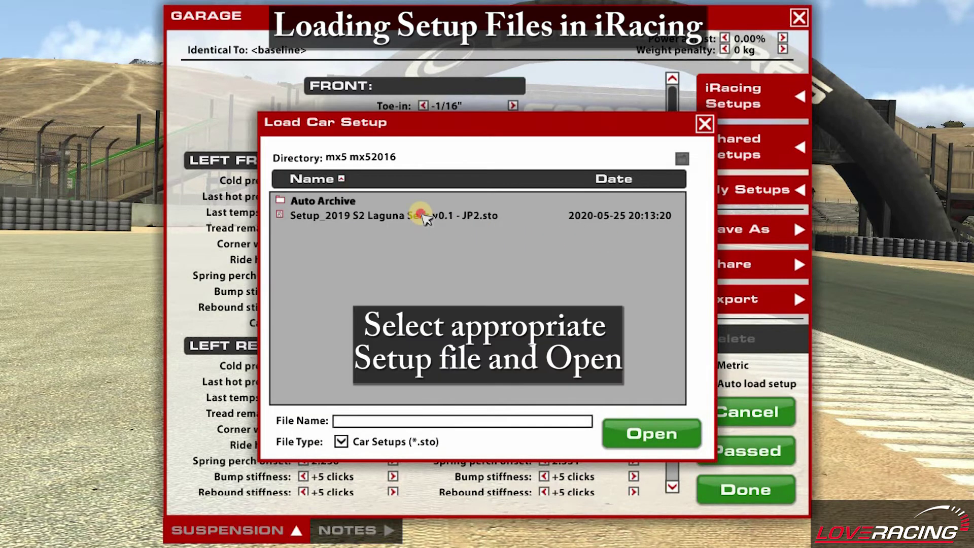
pyautogui.click(421, 215)
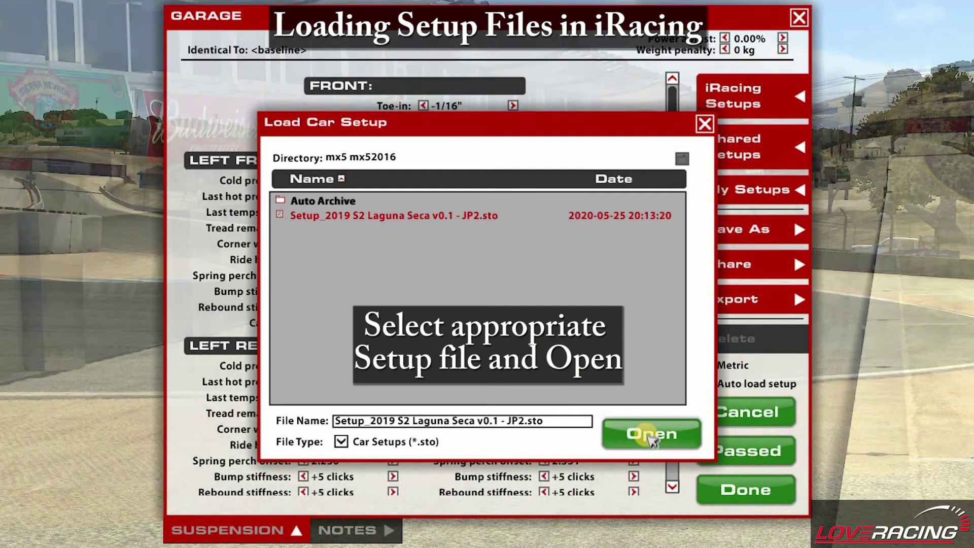
pyautogui.click(651, 436)
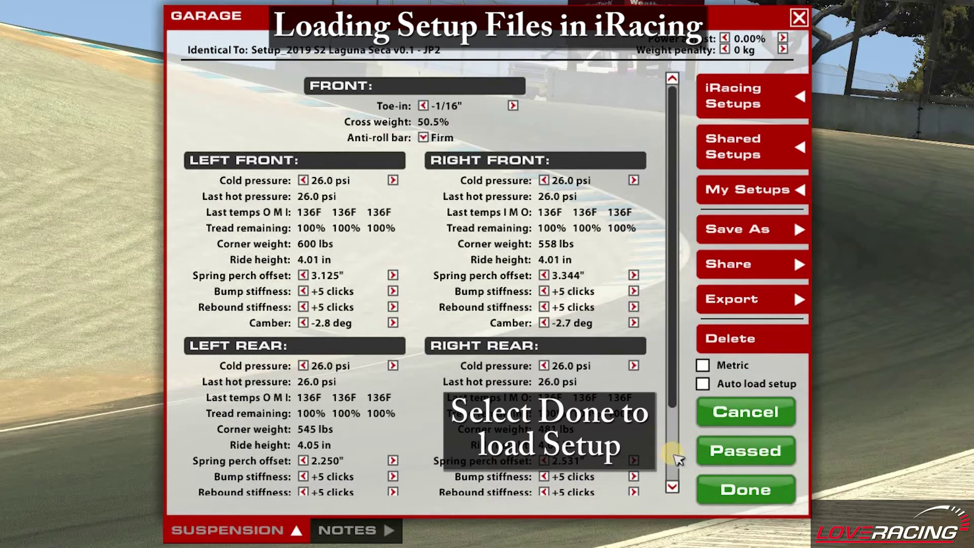
pyautogui.click(731, 489)
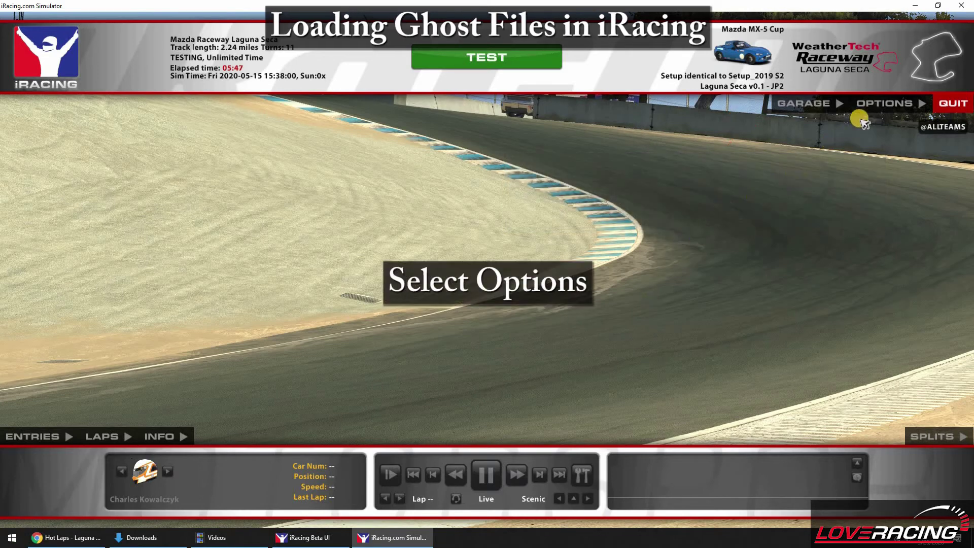
# Load Ghost-Best_357943_mx5mx52016.blap for split time delta and set Lap Data to Comparison Lap.
pyautogui.click(874, 104)
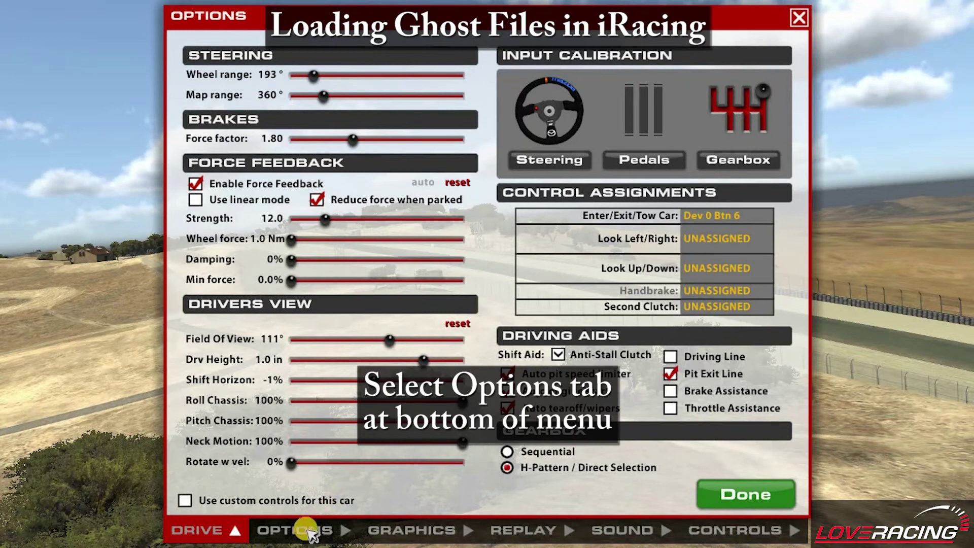
pyautogui.click(310, 532)
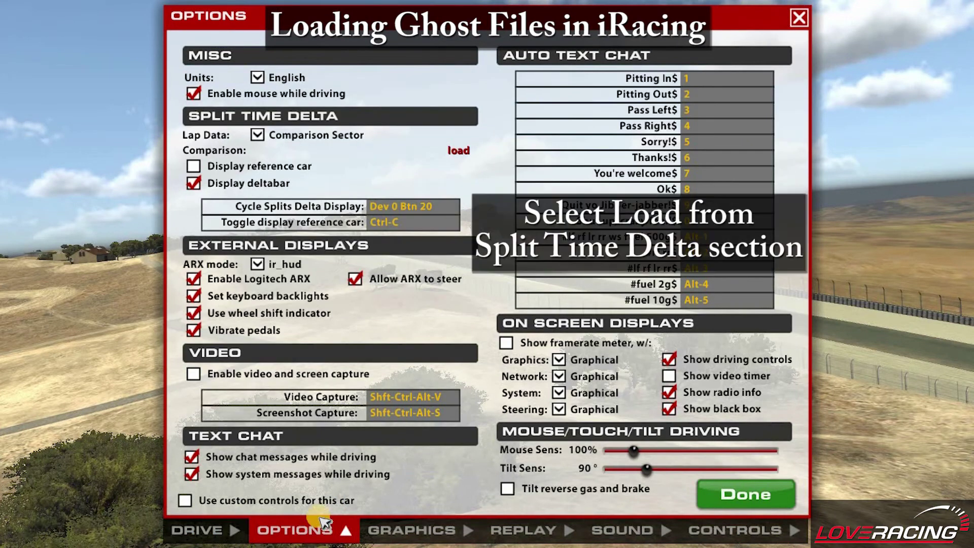
pyautogui.click(459, 151)
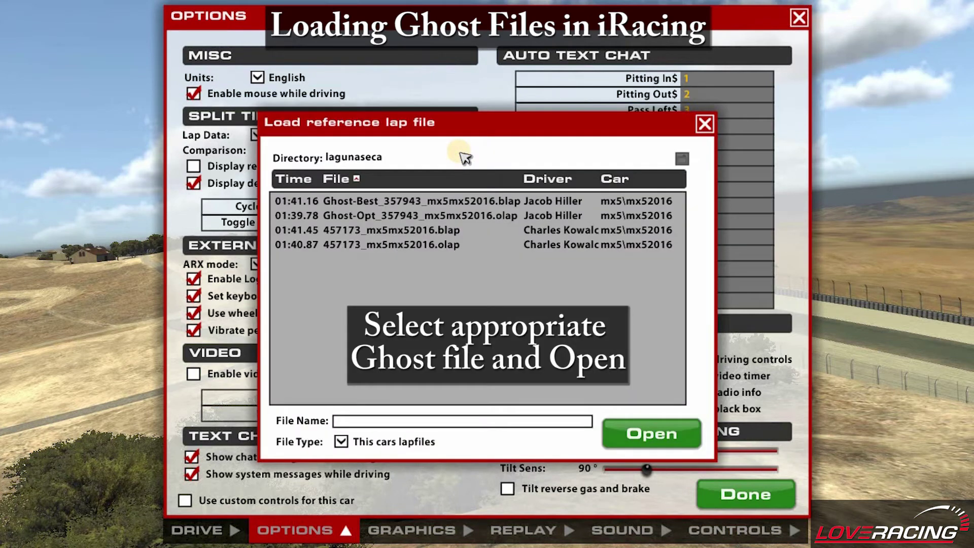
pyautogui.click(367, 203)
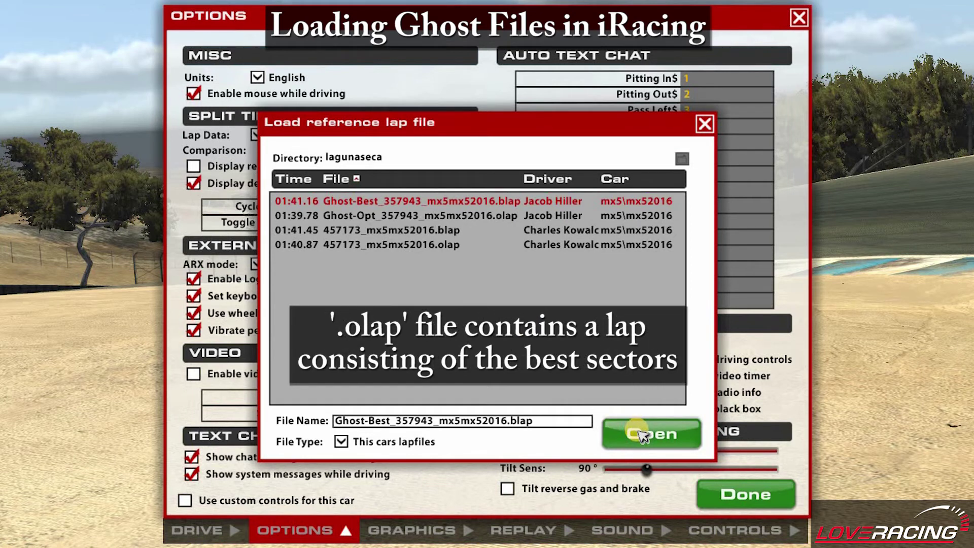
pyautogui.click(640, 435)
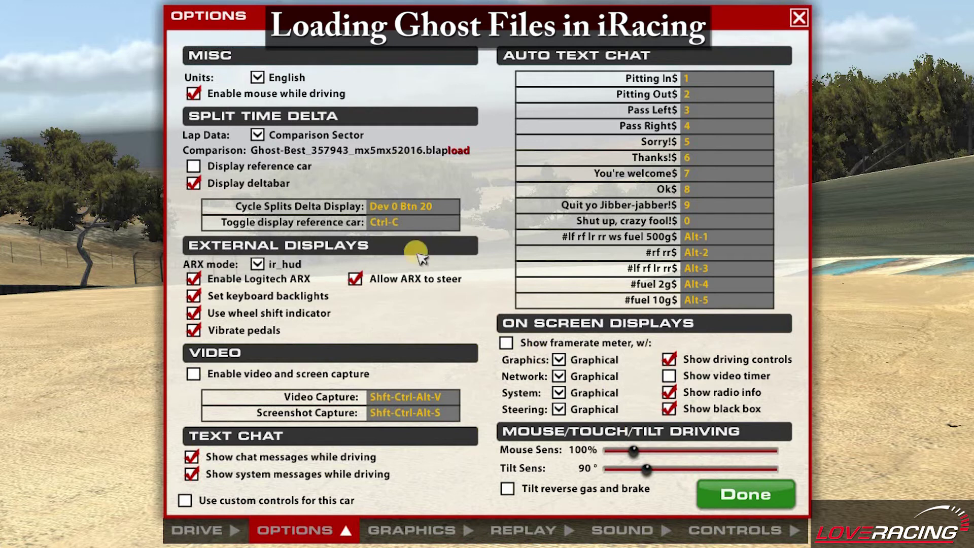
pyautogui.click(287, 138)
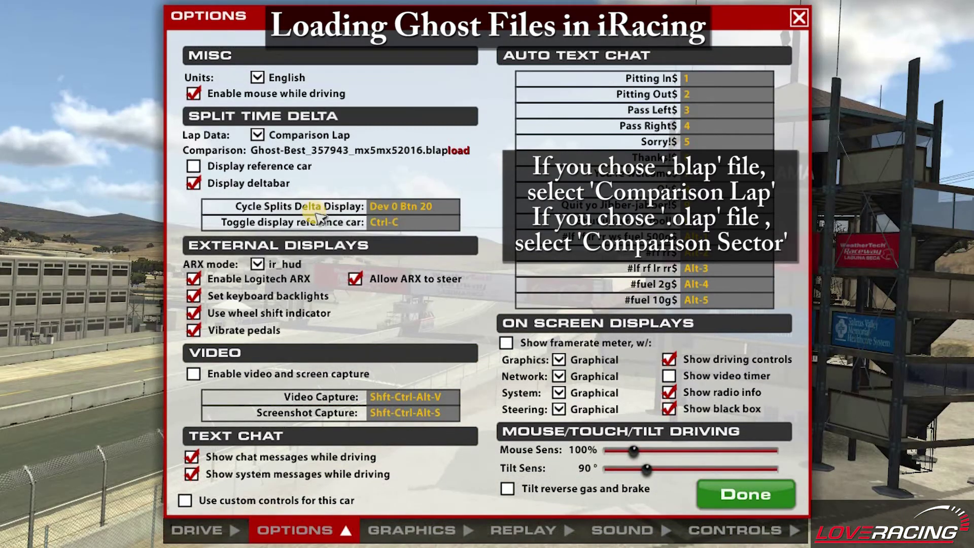
pyautogui.click(734, 496)
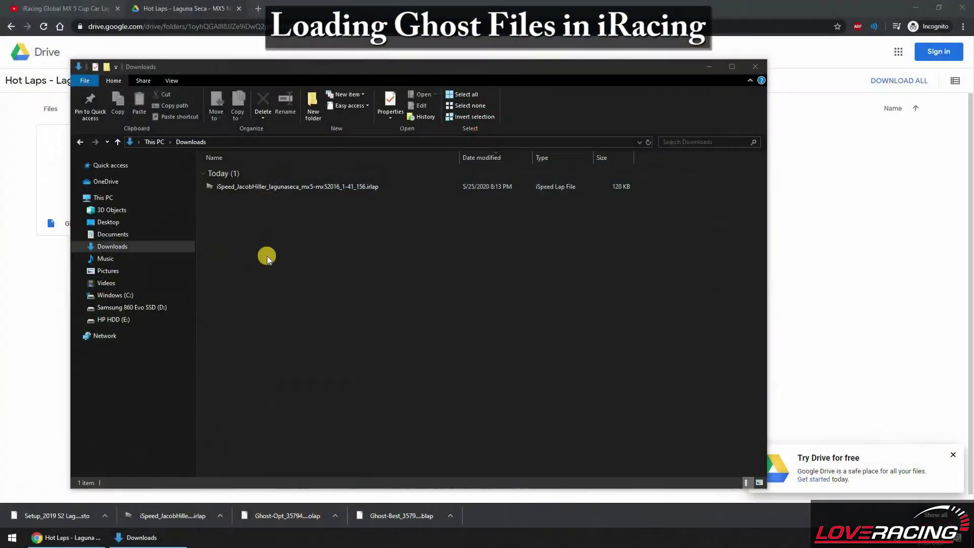
# Search the Start menu for 'iSpeed' to find iSpeed Lap Analyzer.
pyautogui.click(7, 543)
pyautogui.write('iS')
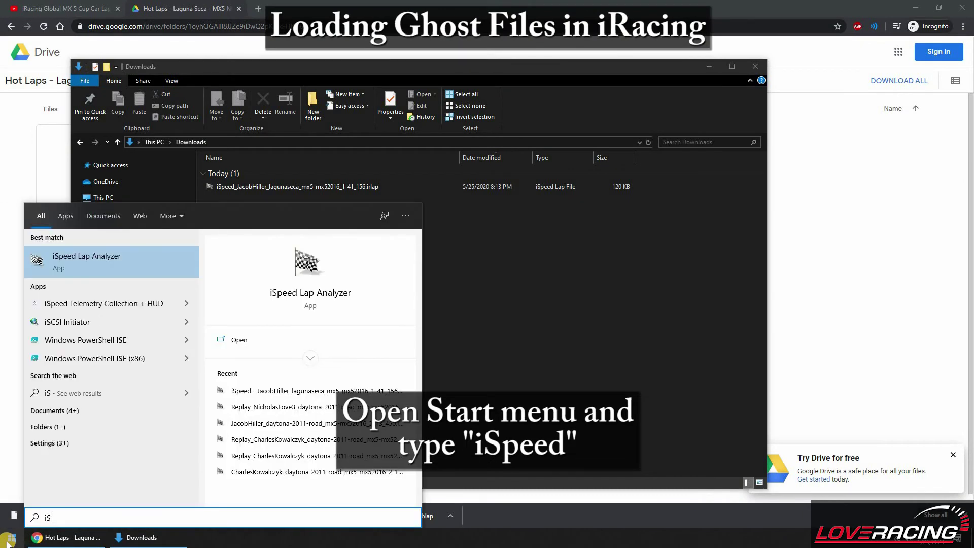
pyautogui.write('peed')
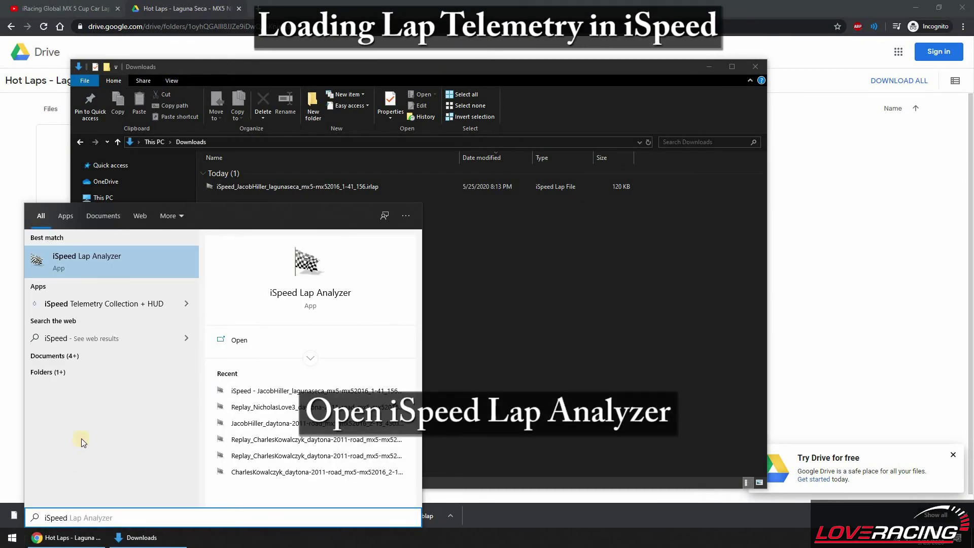
# Launch iSpeed Lap Analyzer and import the downloaded Laguna Seca .irlap file for Lap 1.
pyautogui.click(85, 259)
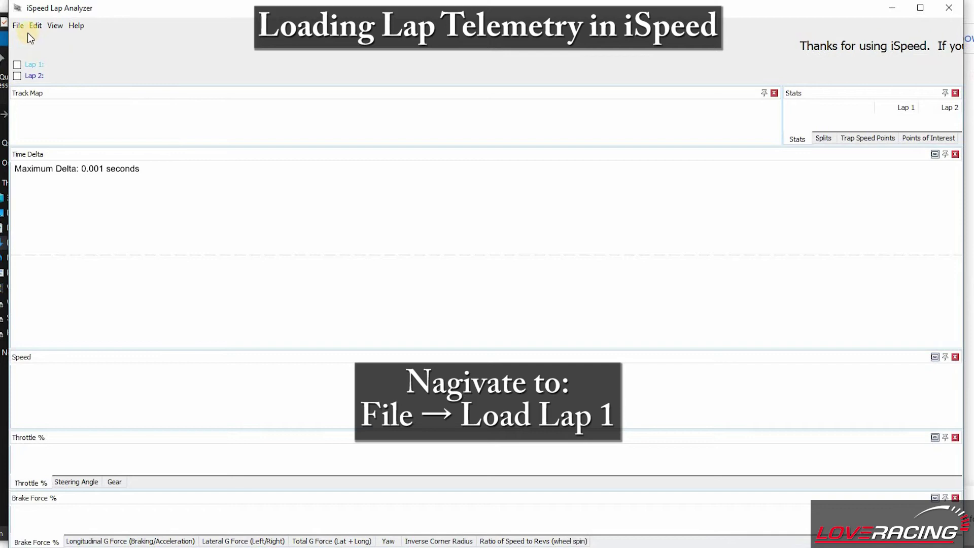
pyautogui.click(20, 26)
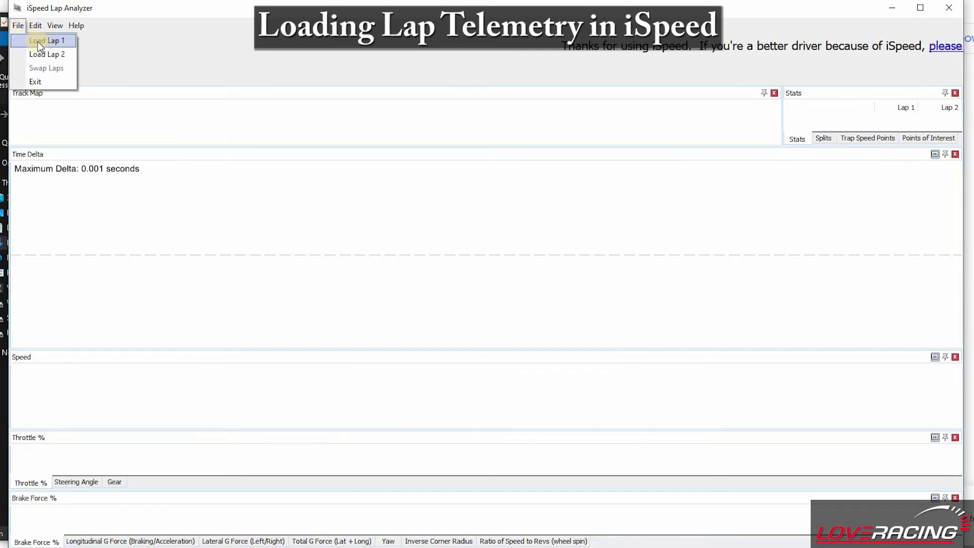
pyautogui.click(37, 41)
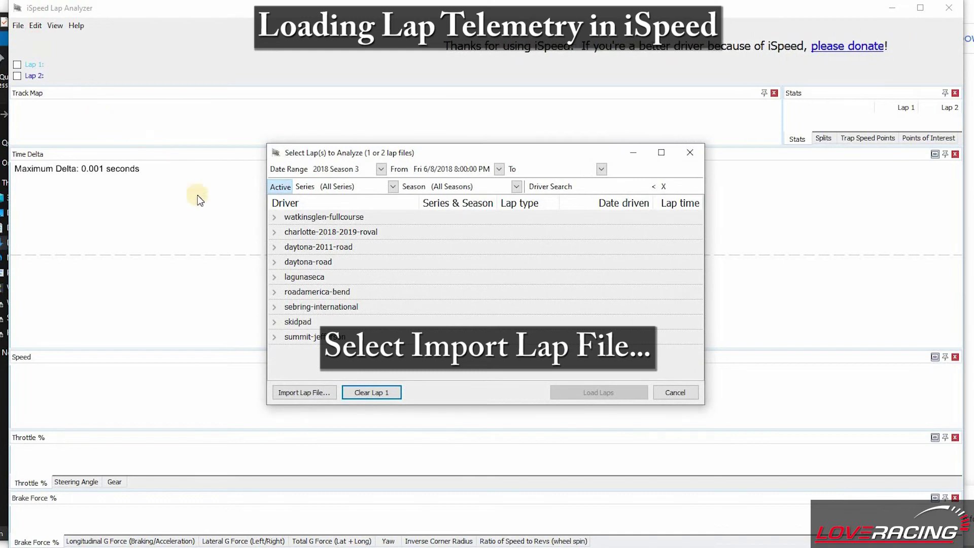
pyautogui.click(306, 392)
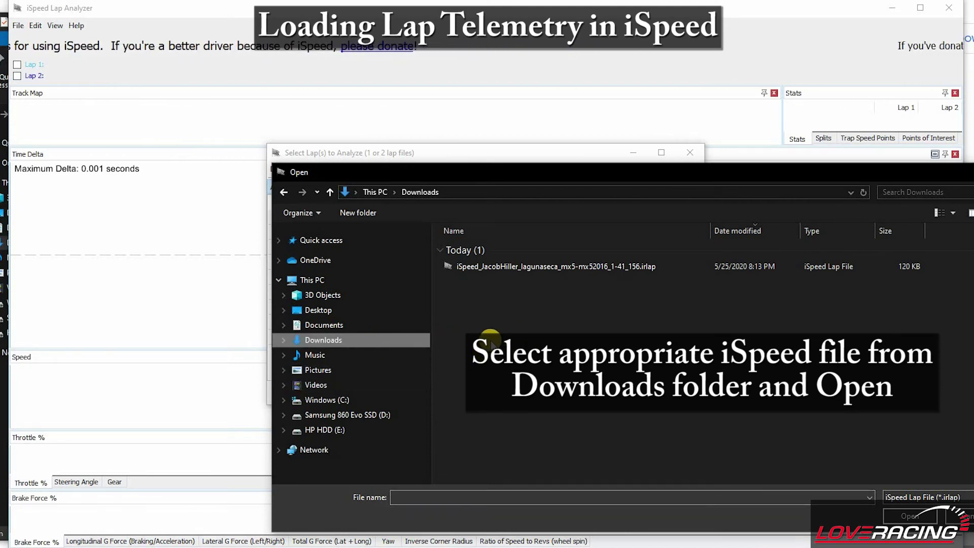
pyautogui.click(577, 265)
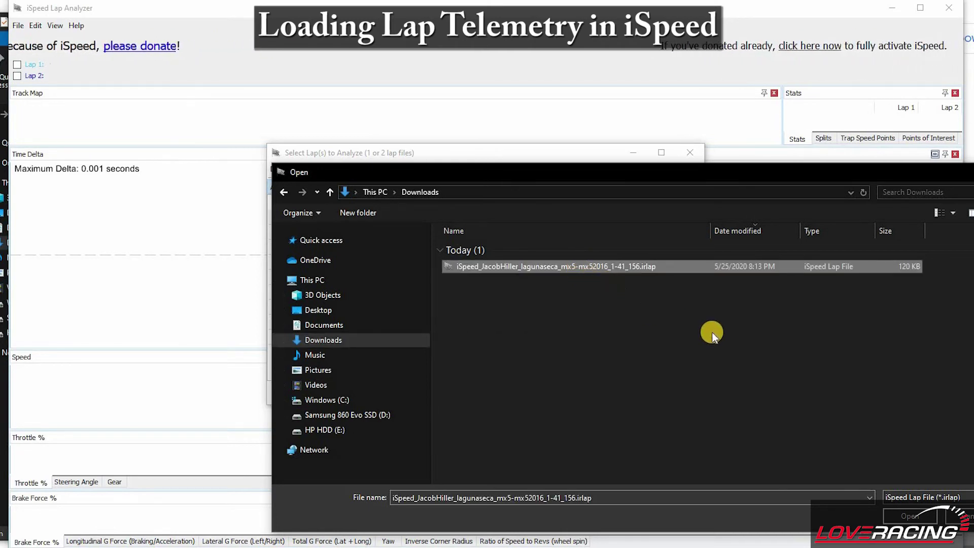
pyautogui.click(904, 517)
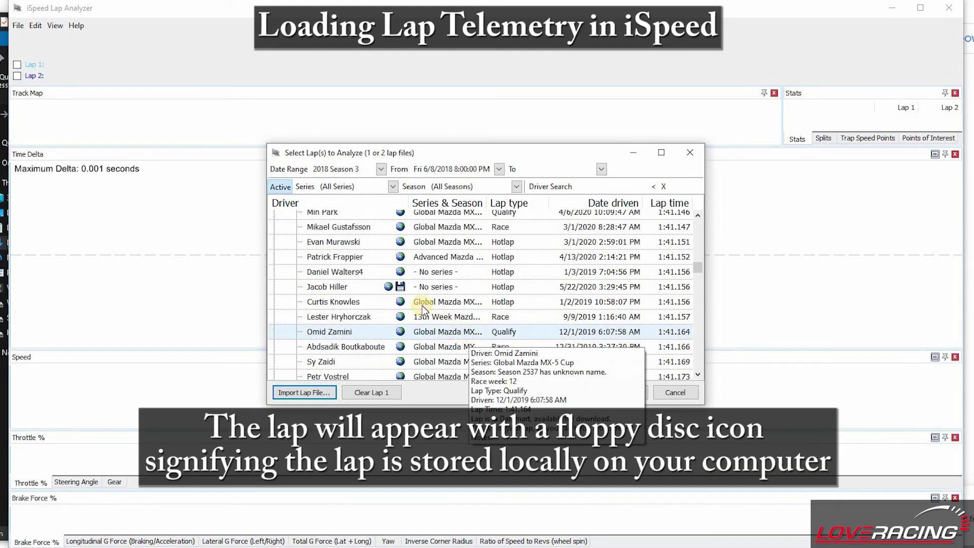
# Load the locally stored 1:41.156 Laguna Seca hotlap as Lap 1.
pyautogui.moveTo(390, 288)
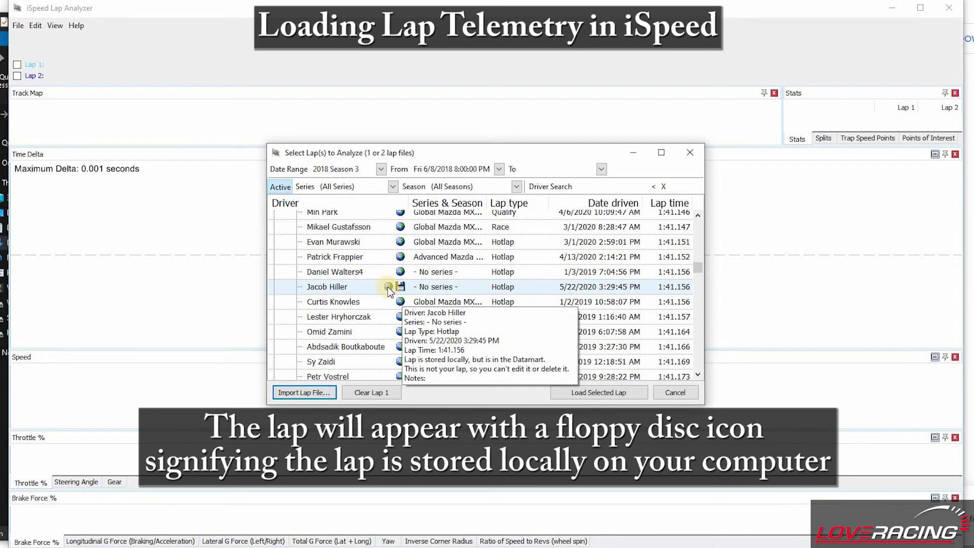
pyautogui.click(388, 288)
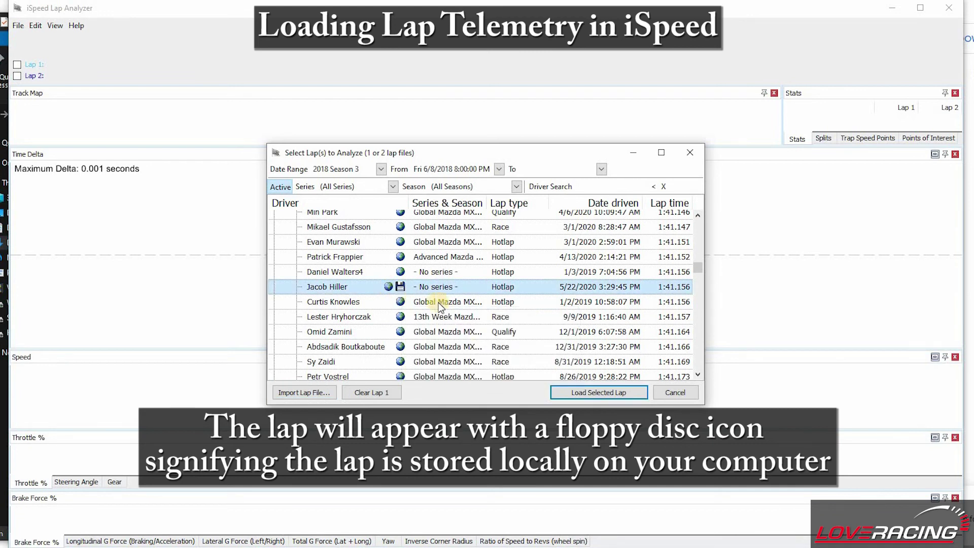
pyautogui.click(599, 392)
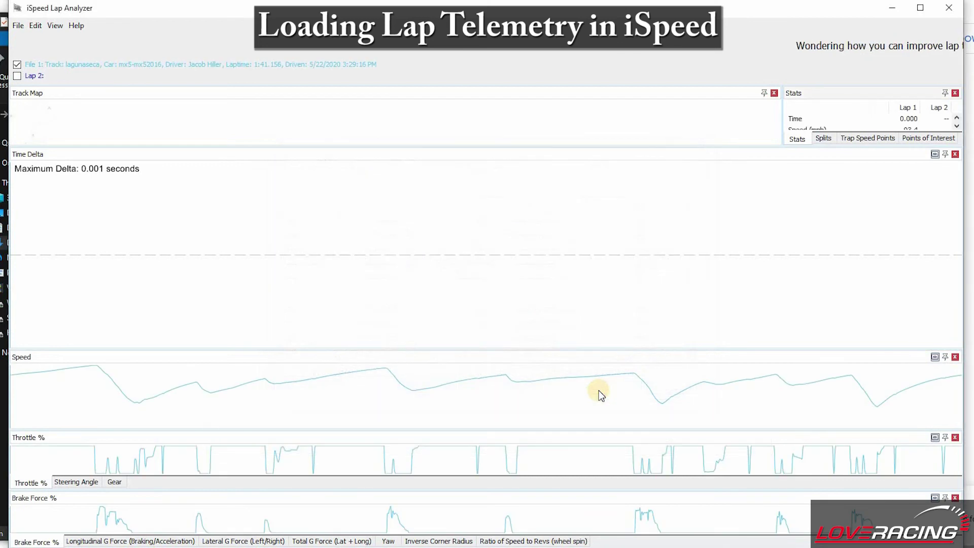